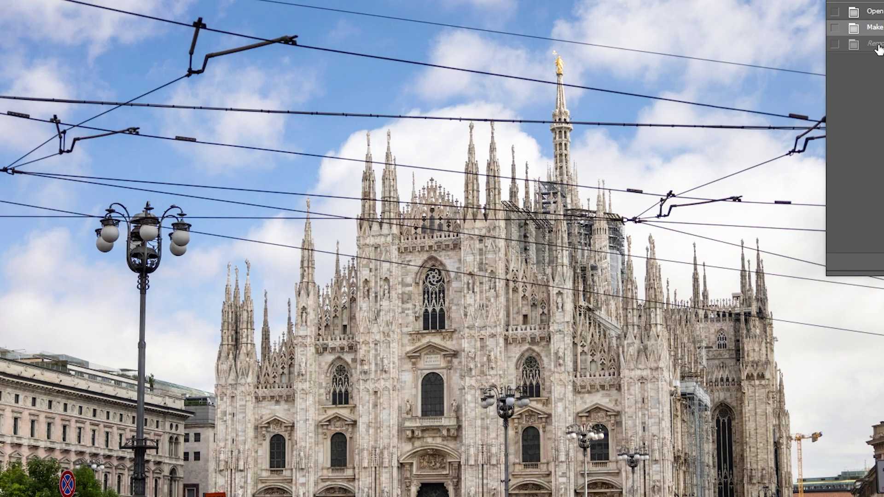
# Toggle the Genoa photo in History between the wire-free Remove Tool state and the original.
pyautogui.click(877, 44)
pyautogui.click(874, 28)
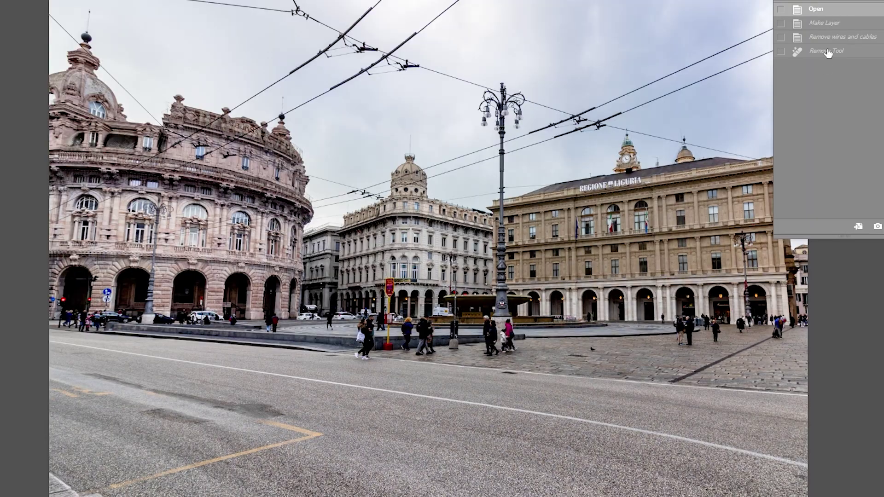
pyautogui.click(828, 52)
pyautogui.click(817, 9)
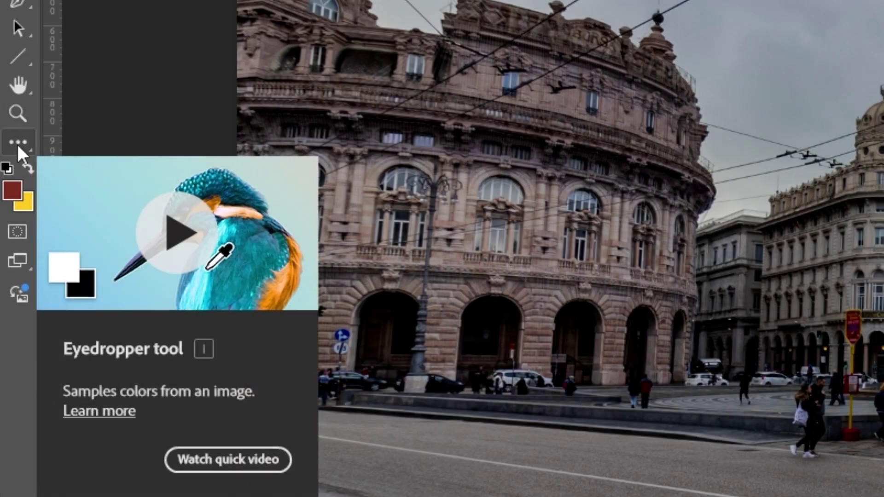
# Activate the Remove tool, dismiss its generative AI tip, and show the Find distractions choices.
pyautogui.click(17, 145)
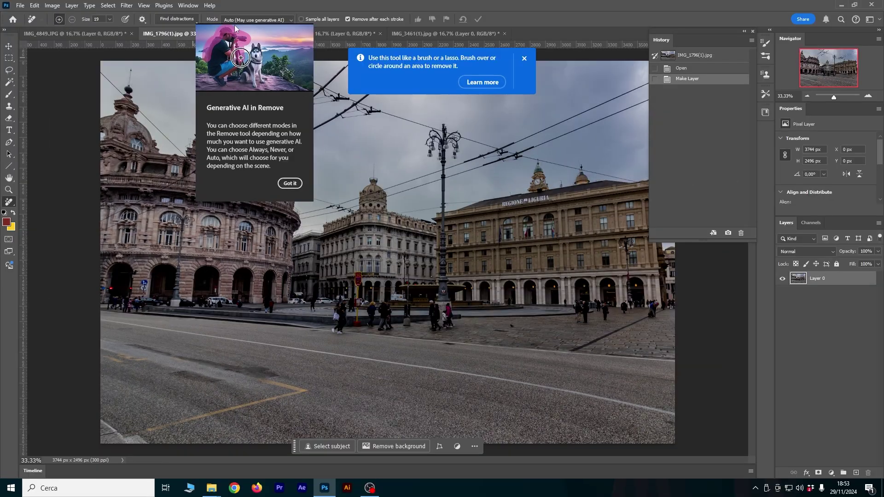
pyautogui.click(290, 184)
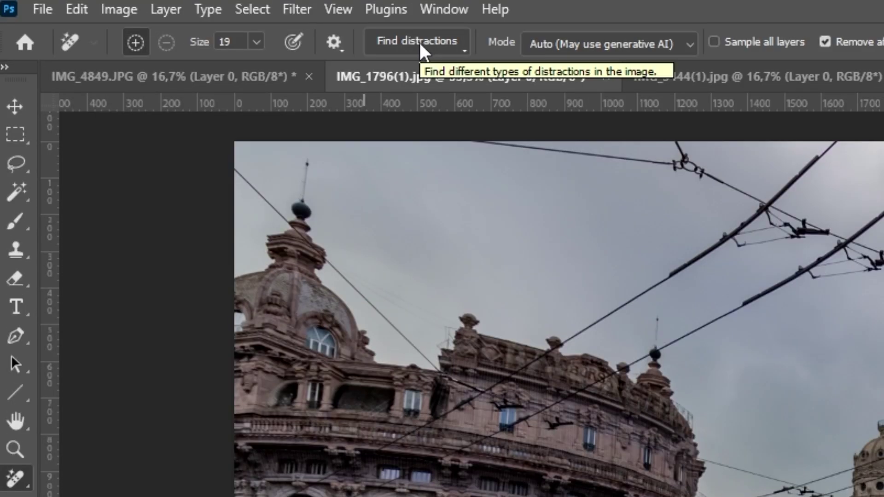
pyautogui.click(428, 49)
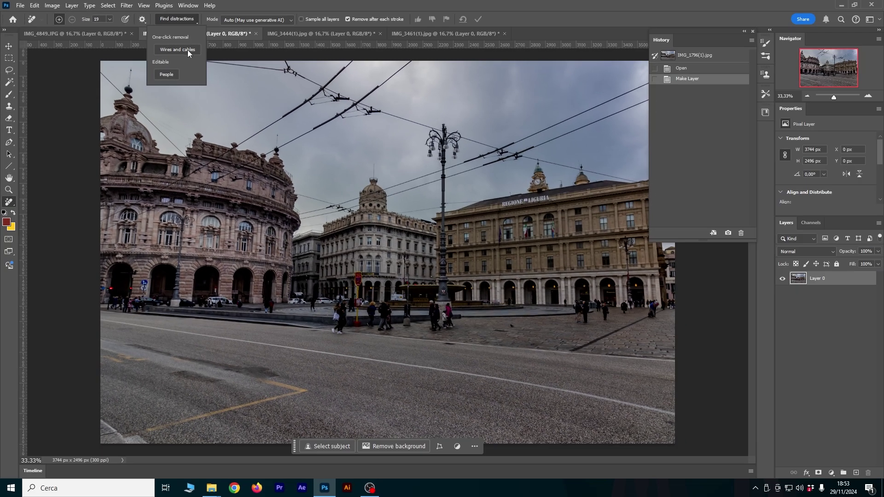
# Auto-remove Genoa's wires and cables, compare in History, check Mode, then switch to IMG_3461(1).jpg.
pyautogui.click(178, 51)
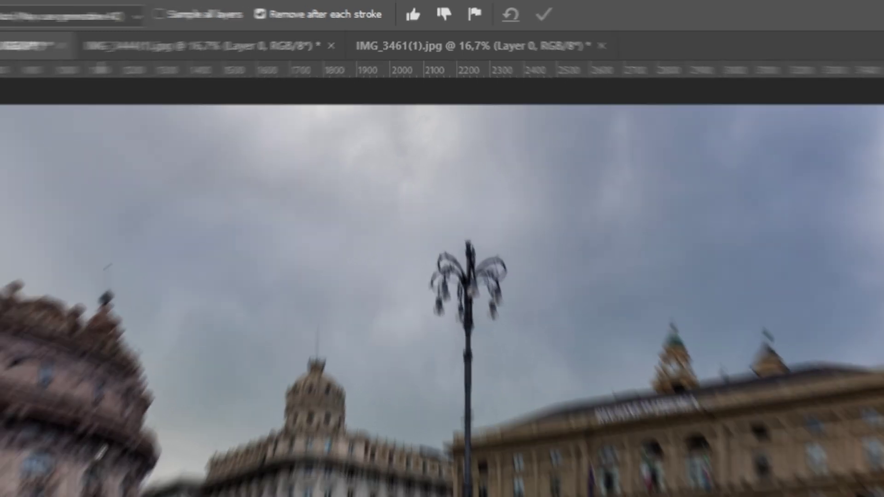
pyautogui.click(691, 89)
pyautogui.click(687, 81)
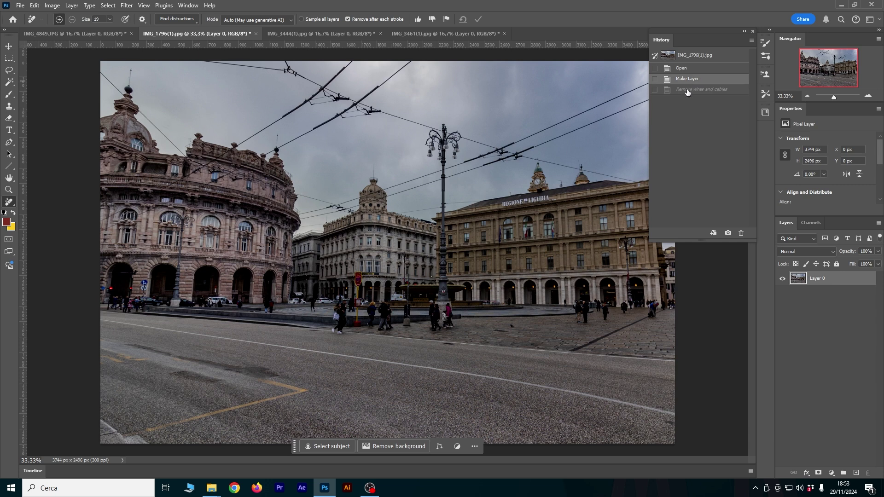
pyautogui.click(687, 79)
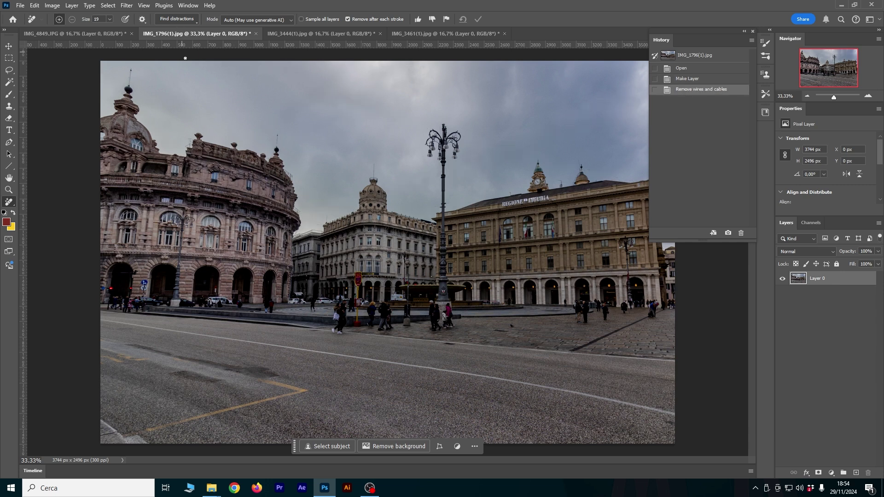
pyautogui.click(289, 20)
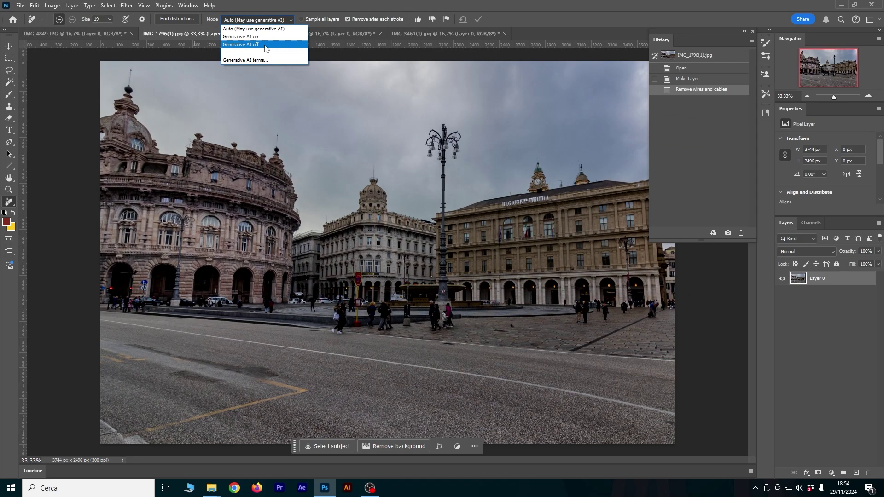
pyautogui.click(436, 35)
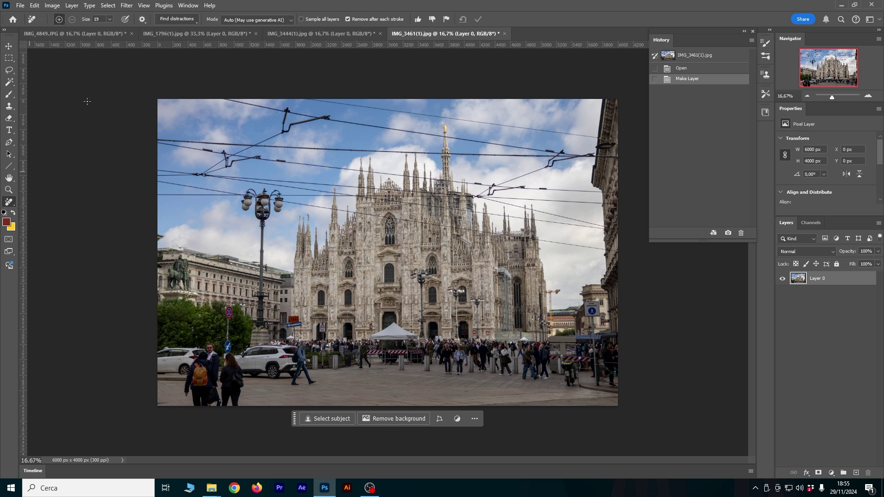
# Auto-remove the tram wires and cables from the Duomo sky, zooming in and out to inspect.
pyautogui.click(173, 20)
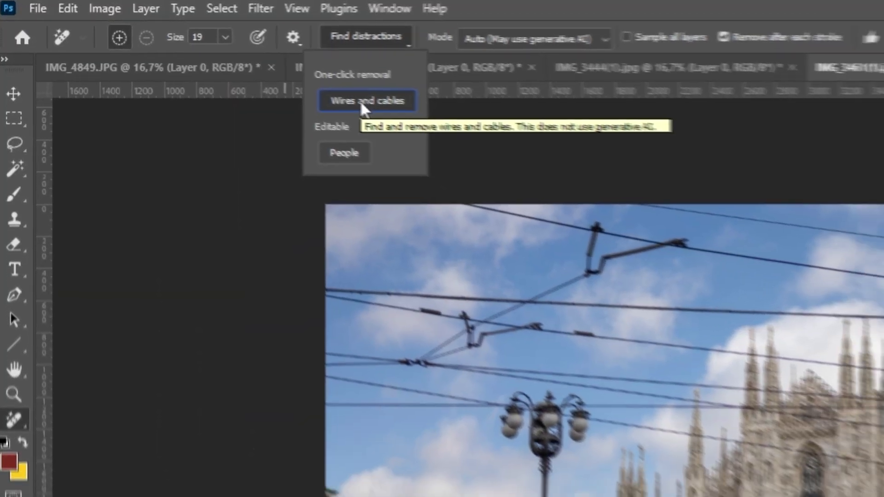
pyautogui.click(411, 115)
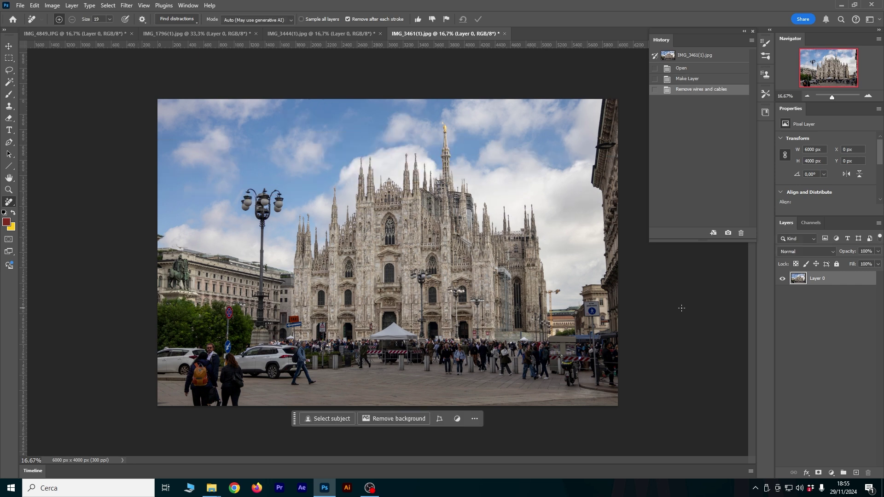
pyautogui.hotkey('ctrl', '+')
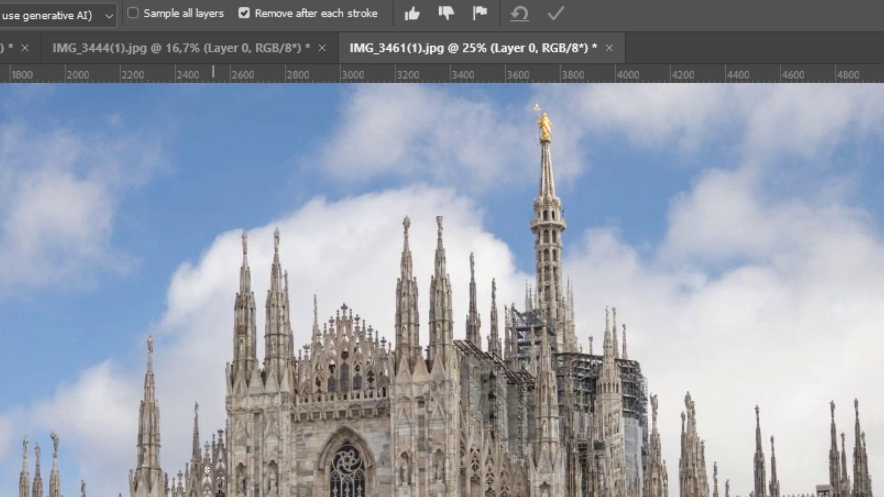
pyautogui.scroll(3, 343, 449)
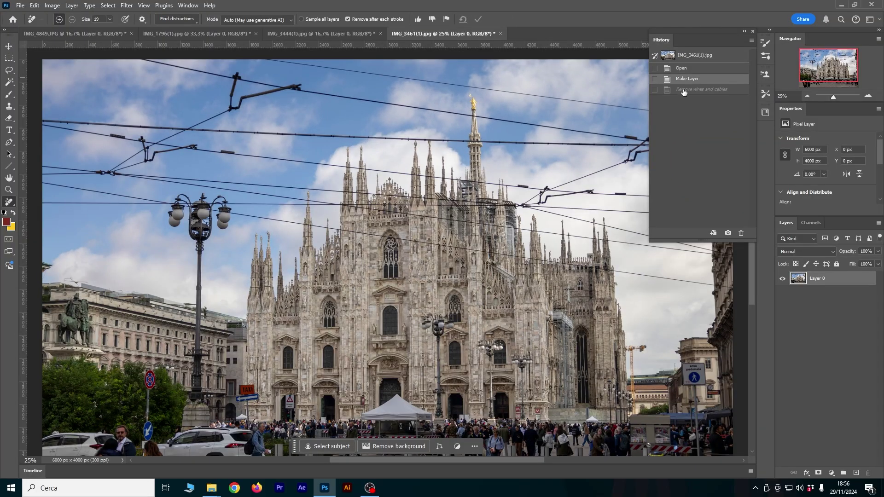
pyautogui.click(684, 90)
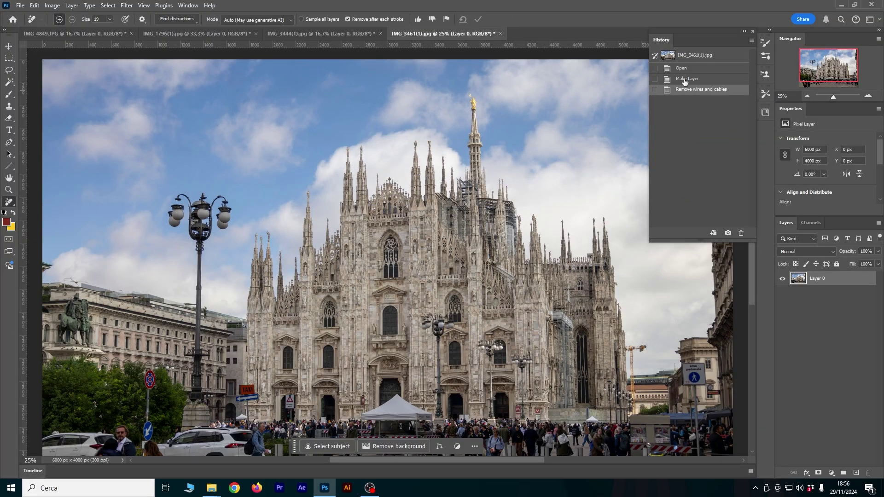
pyautogui.hotkey('ctrl', '-')
pyautogui.click(869, 96)
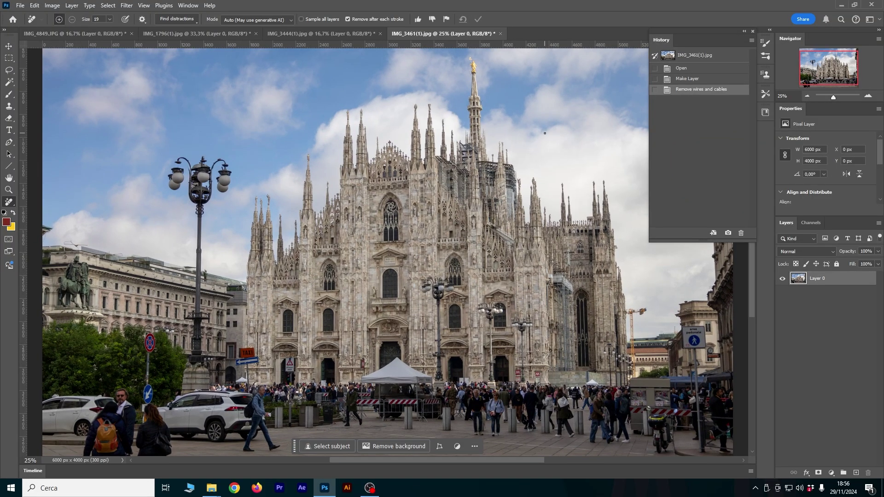
pyautogui.hotkey('ctrl', '-')
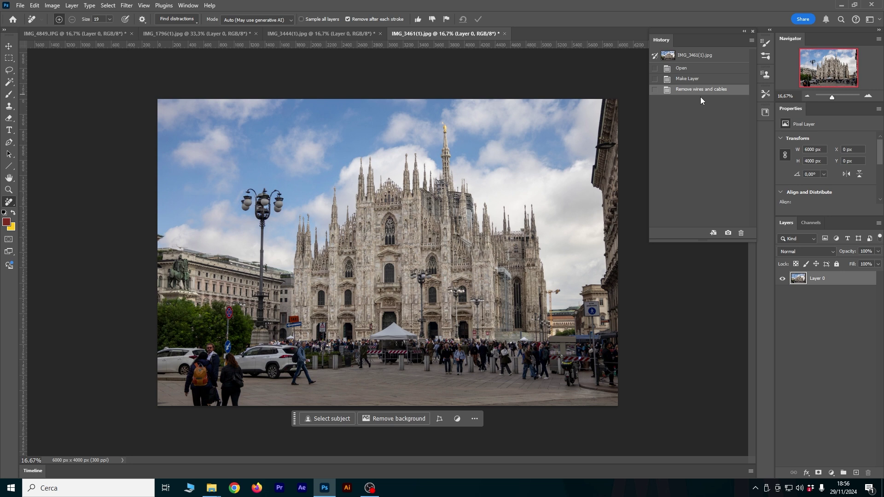
# Compare the Duomo photo's Make Layer and Remove wires and cables states, keeping wires removed.
pyautogui.click(700, 78)
pyautogui.click(698, 79)
pyautogui.hotkey('ctrl', 'z')
pyautogui.click(701, 90)
# Cycle through the Duomo, Genoa and Siena tabs, ending on the Genoa photo IMG_1796(1).jpg.
pyautogui.click(335, 35)
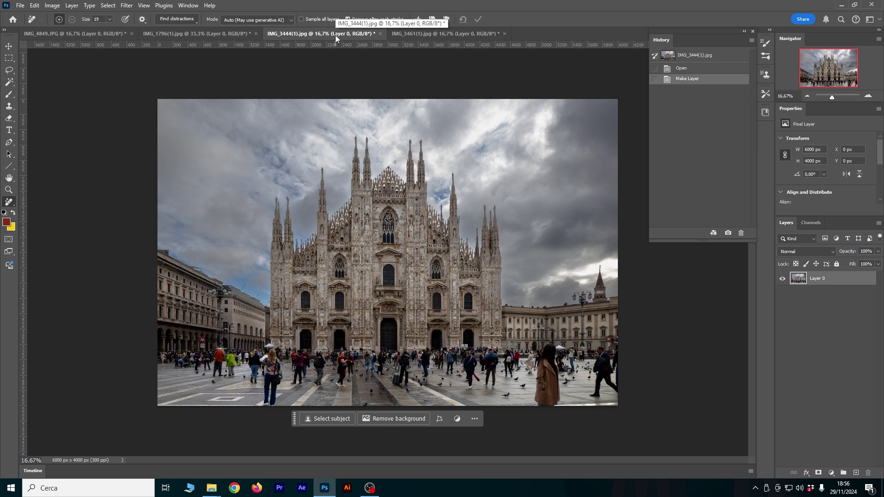
pyautogui.click(239, 33)
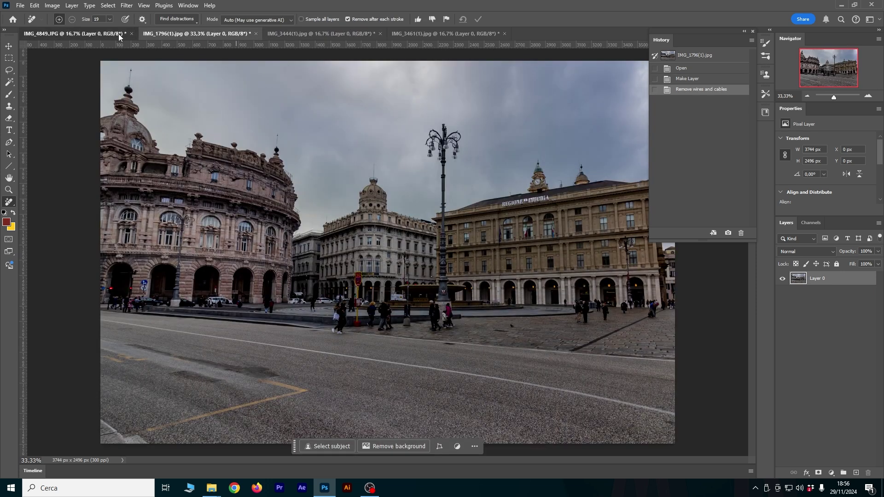
pyautogui.click(119, 35)
pyautogui.click(214, 36)
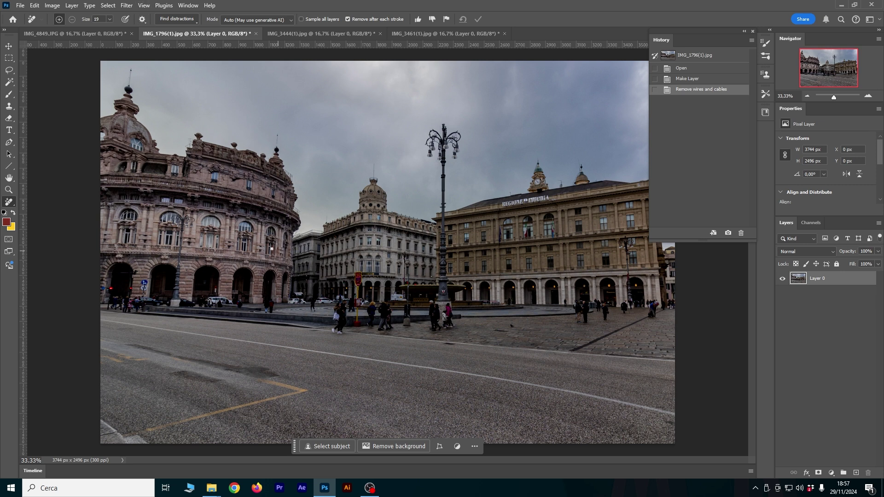
# Detect and mask all people in the Genoa square with Find distractions > People.
pyautogui.click(167, 19)
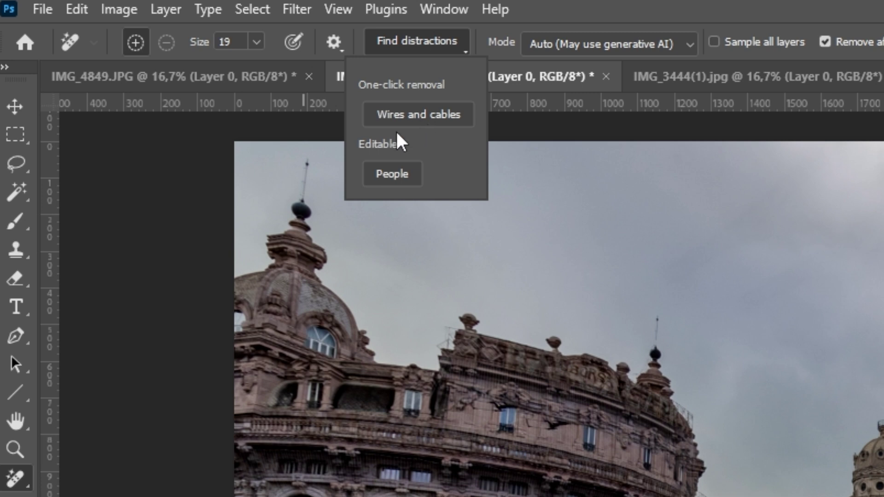
pyautogui.click(392, 174)
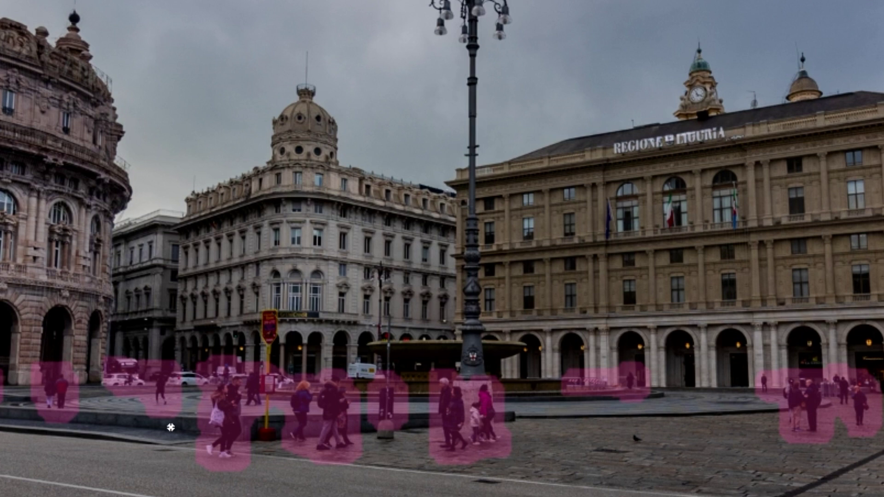
pyautogui.moveTo(265, 430); pyautogui.dragTo(280, 427)
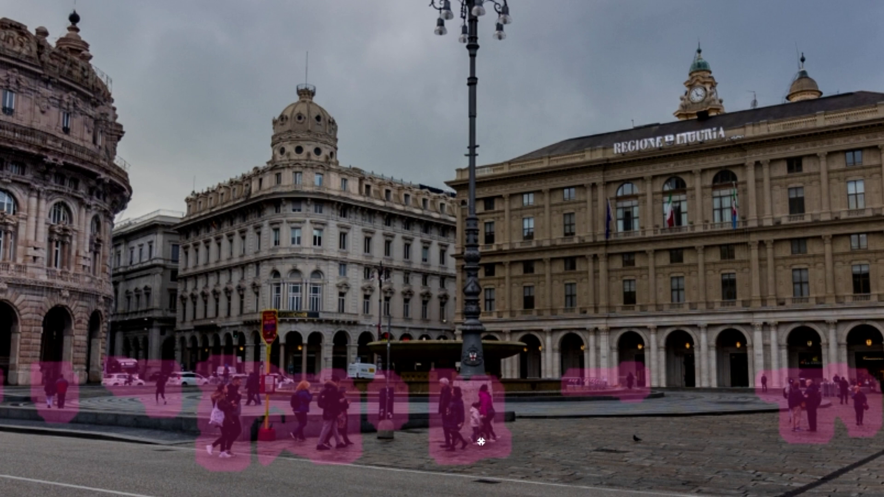
pyautogui.hotkey('ctrl', 'z')
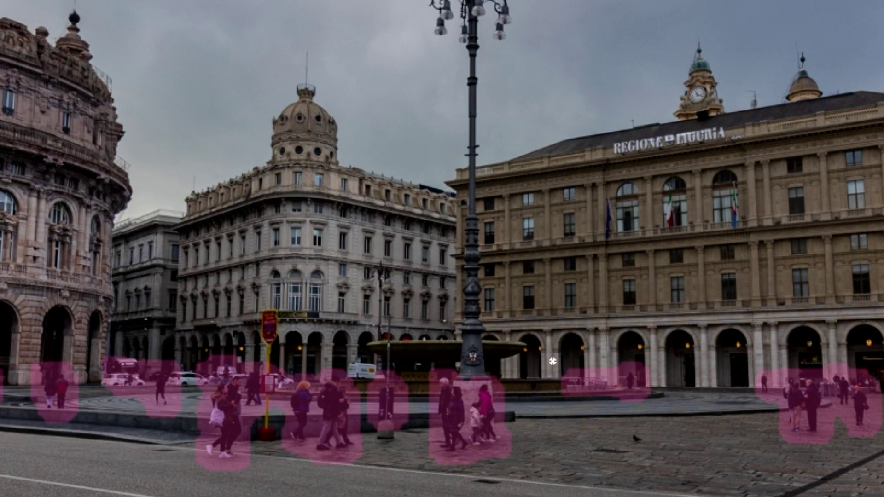
# Unmask the arcade area, white car and a left strip, then apply the people removal.
pyautogui.click(574, 362)
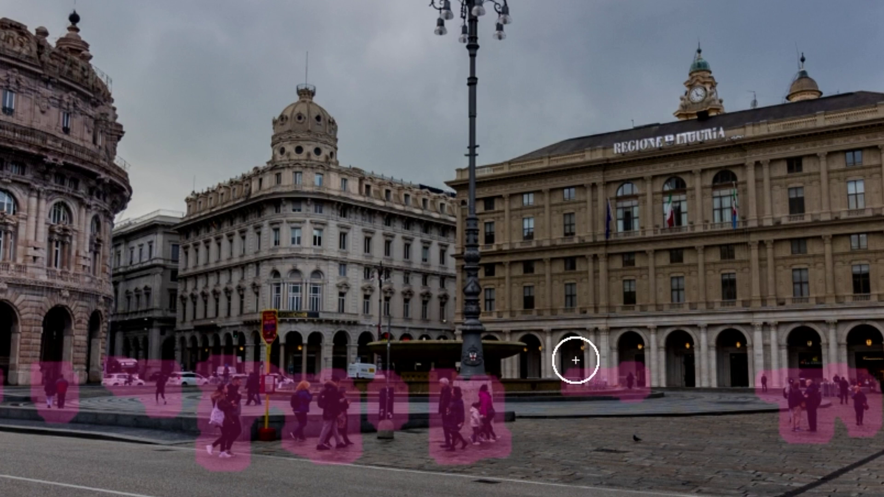
pyautogui.moveTo(585, 371); pyautogui.dragTo(594, 388)
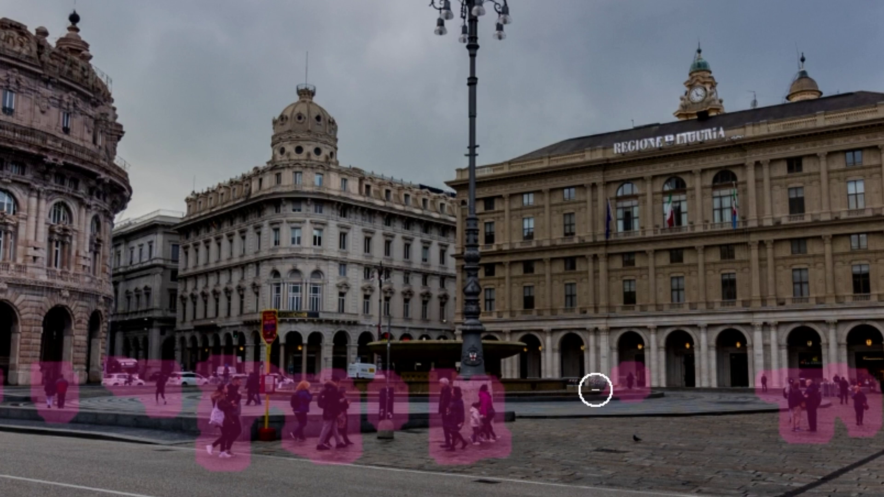
pyautogui.click(121, 374)
pyautogui.moveTo(121, 374); pyautogui.dragTo(122, 410)
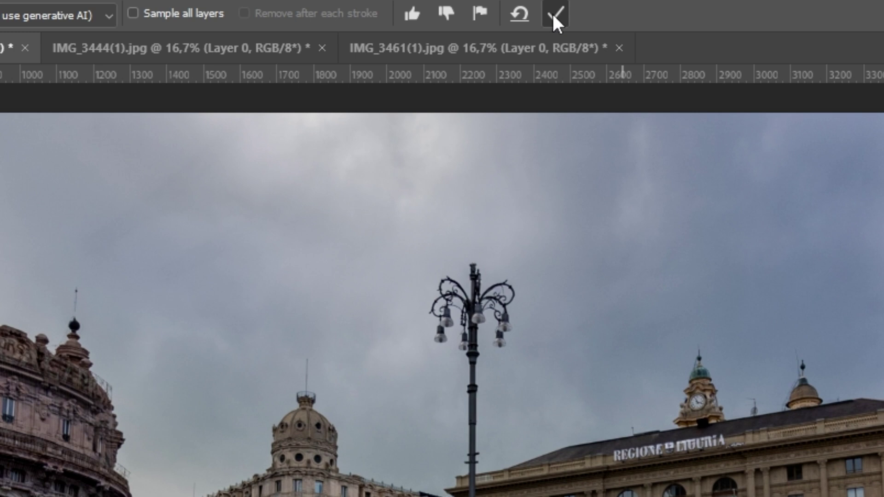
pyautogui.click(552, 16)
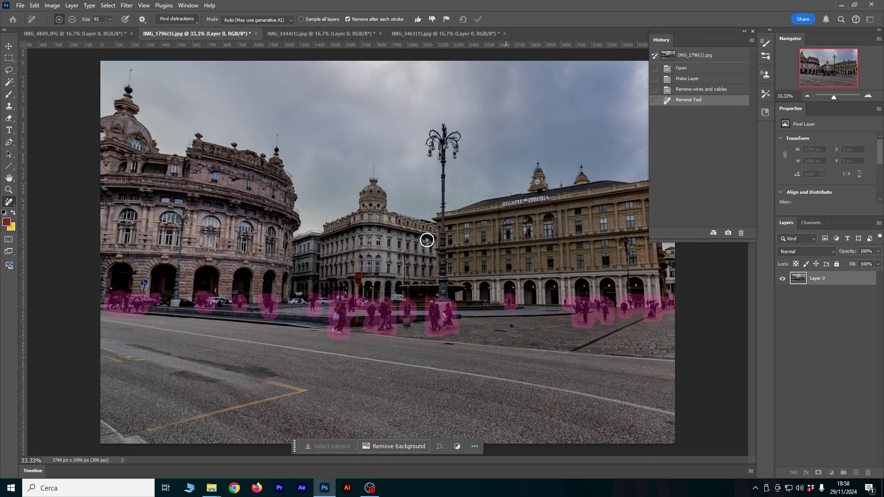
# Step through the original, wire-free and crowd-cleared Genoa states in History to compare.
pyautogui.click(691, 89)
pyautogui.click(690, 91)
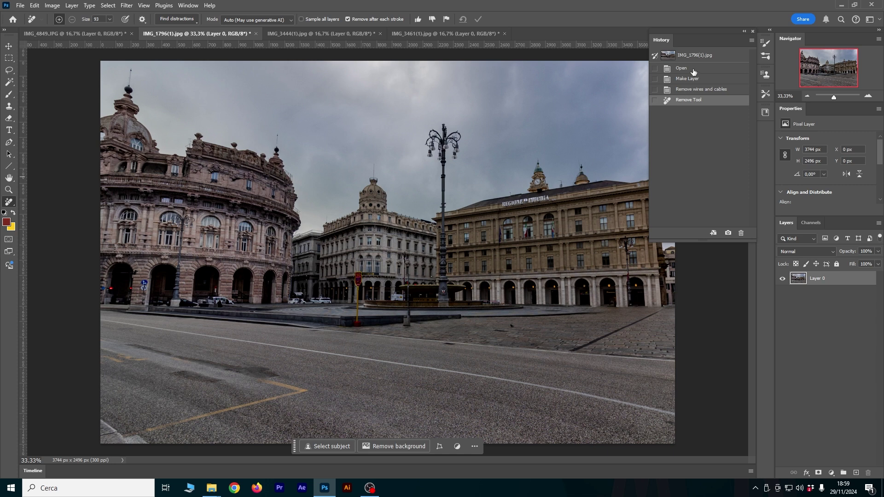
pyautogui.click(681, 68)
pyautogui.click(690, 100)
pyautogui.click(683, 68)
pyautogui.click(681, 102)
pyautogui.click(689, 68)
pyautogui.click(688, 90)
# Switch between photo tabs to settle on the Siena piazza IMG_4849.JPG and activate the Remove tool.
pyautogui.click(9, 58)
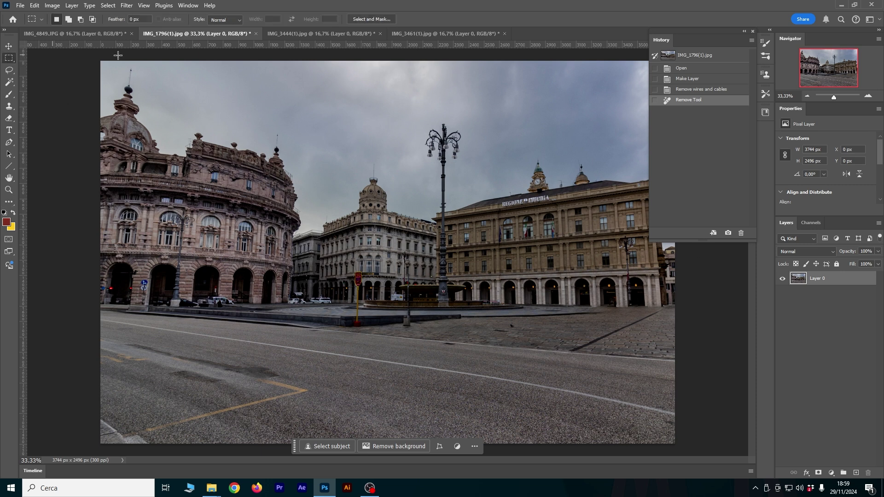
pyautogui.click(283, 35)
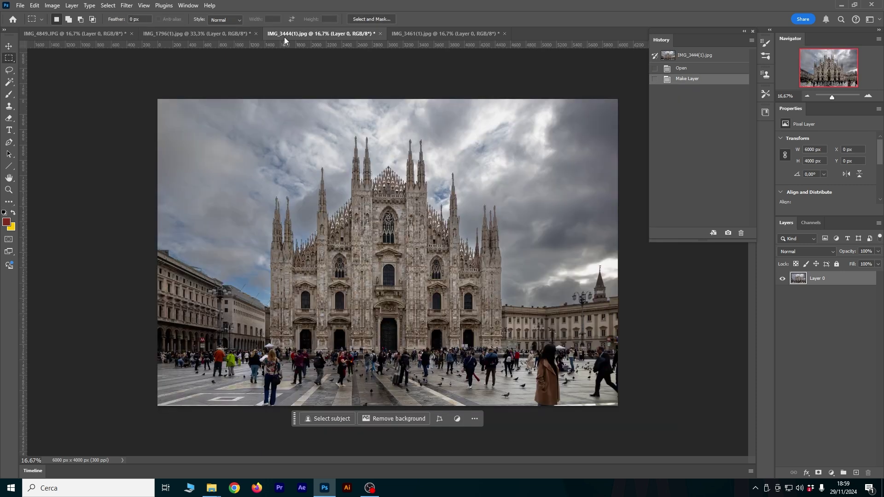
pyautogui.click(115, 37)
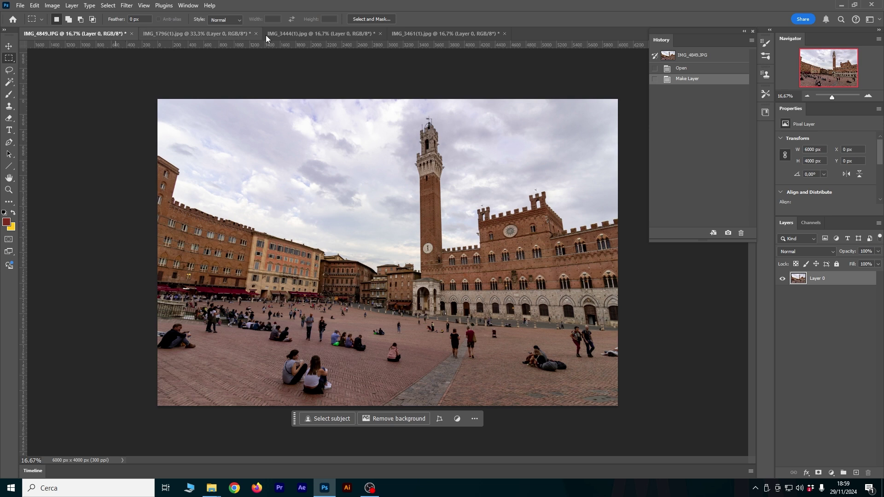
pyautogui.click(358, 34)
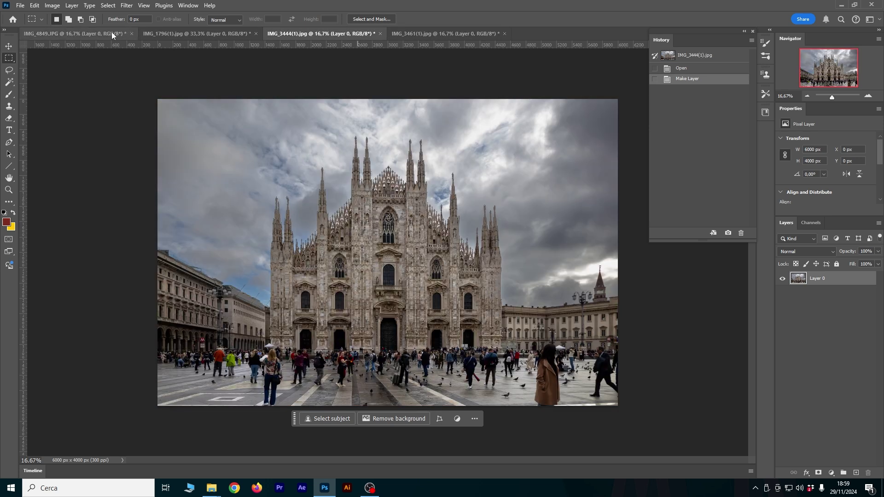
pyautogui.click(112, 32)
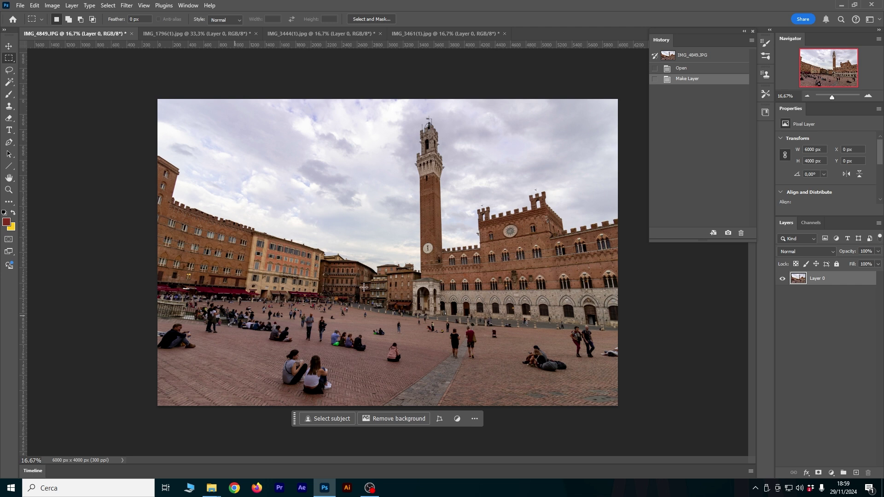
pyautogui.click(10, 202)
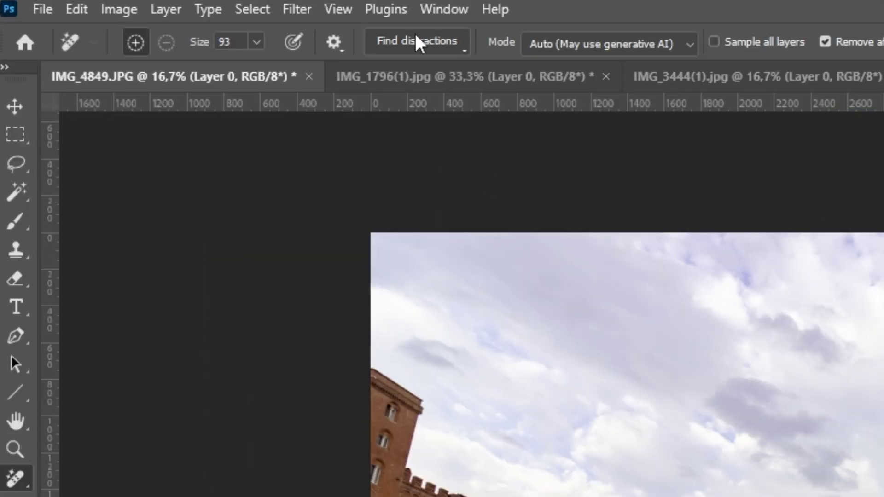
# Detect and remove all people from the Siena piazza, then view the original for comparison.
pyautogui.click(177, 19)
pyautogui.click(391, 173)
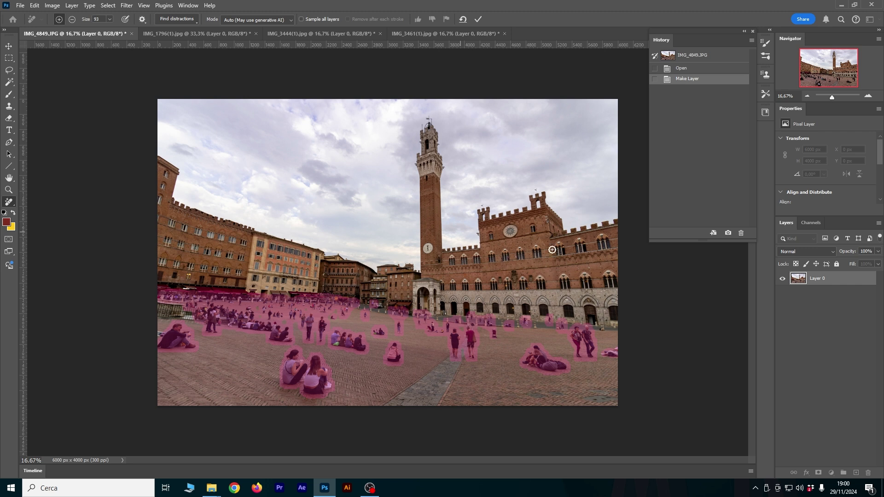
pyautogui.click(478, 19)
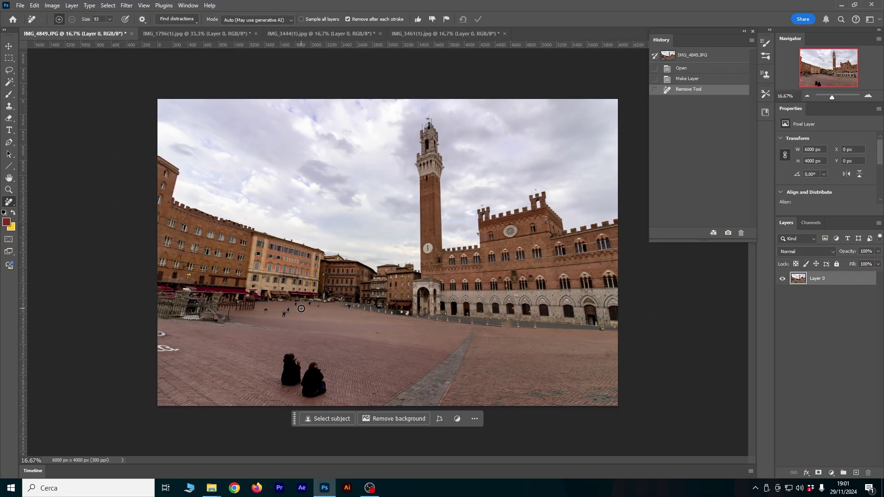
pyautogui.click(688, 80)
# Toggle the Siena photo between its crowded and cleared states, ending on the crowd.
pyautogui.click(698, 80)
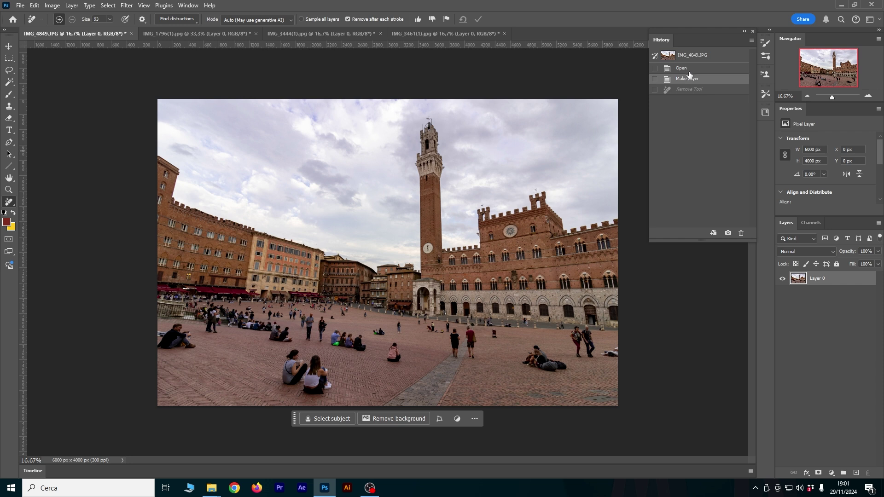
pyautogui.click(689, 90)
pyautogui.click(692, 89)
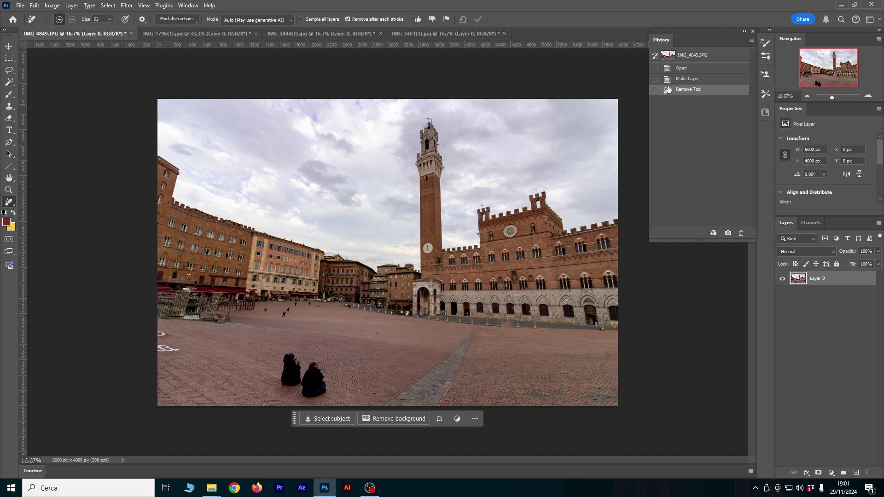
pyautogui.click(686, 80)
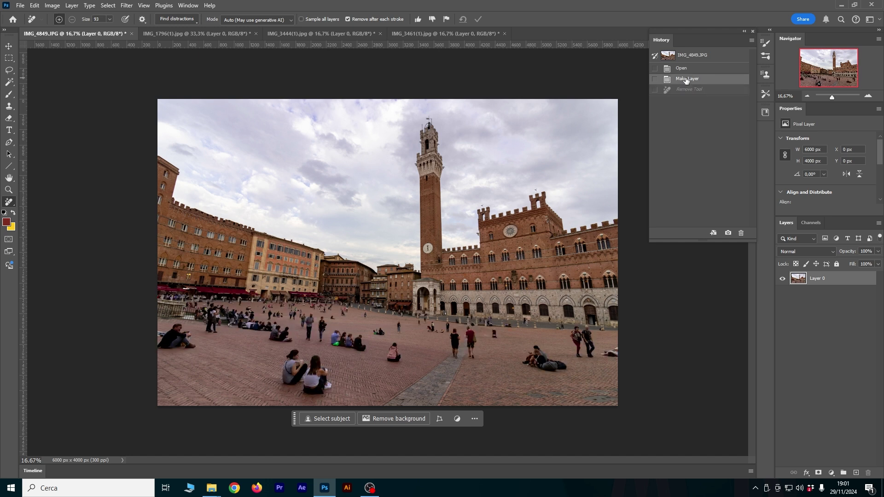
pyautogui.click(708, 91)
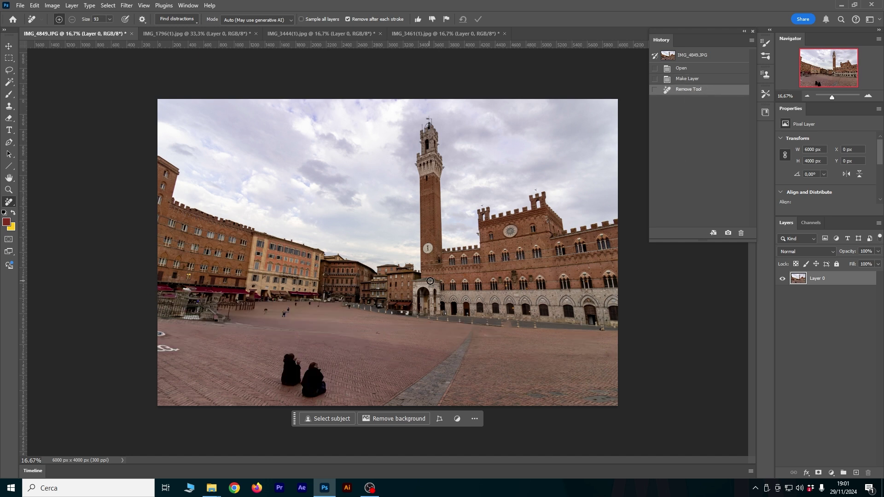
pyautogui.click(679, 82)
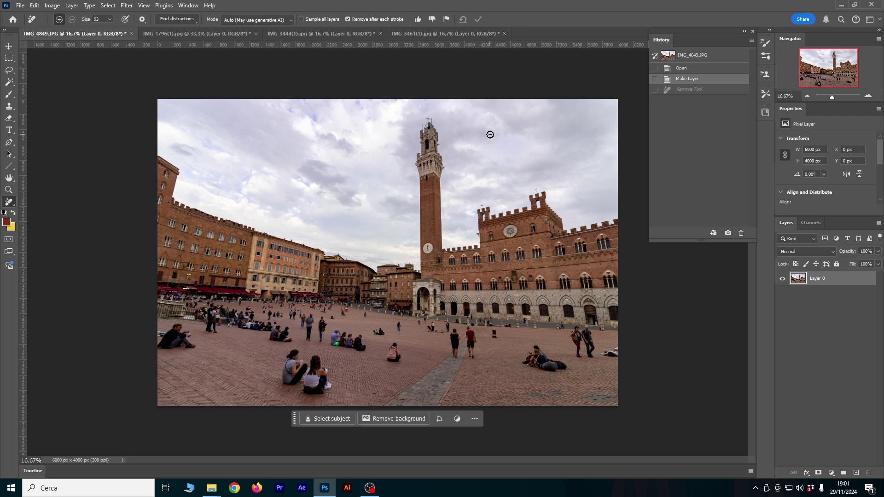
# Remove the Siena crowd with Find distractions > People and Mode set to Generative AI off, then revert.
pyautogui.click(163, 20)
pyautogui.click(166, 74)
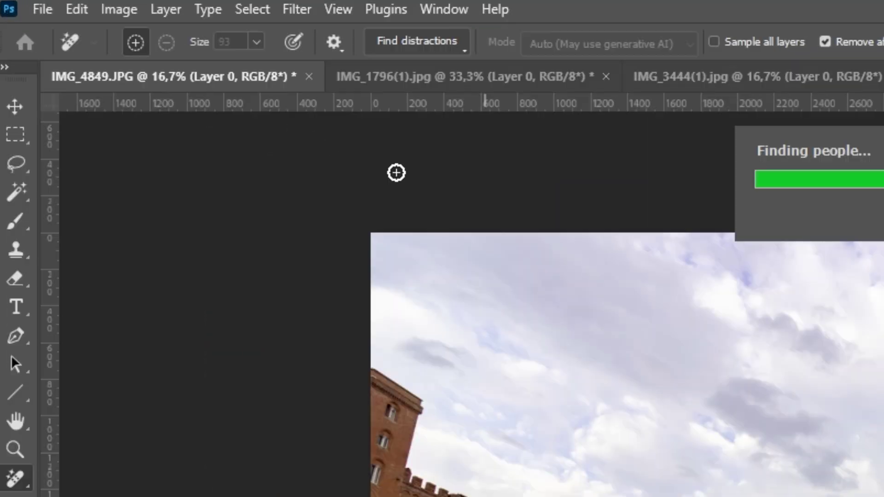
pyautogui.click(274, 21)
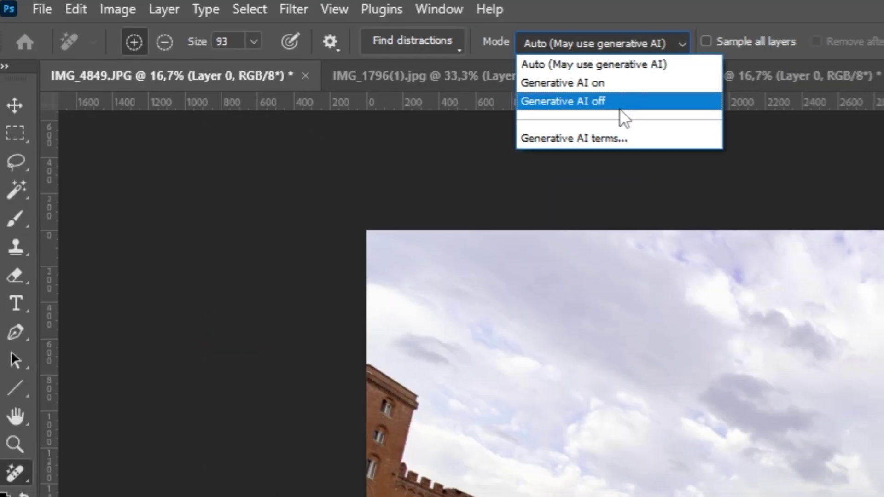
pyautogui.click(578, 102)
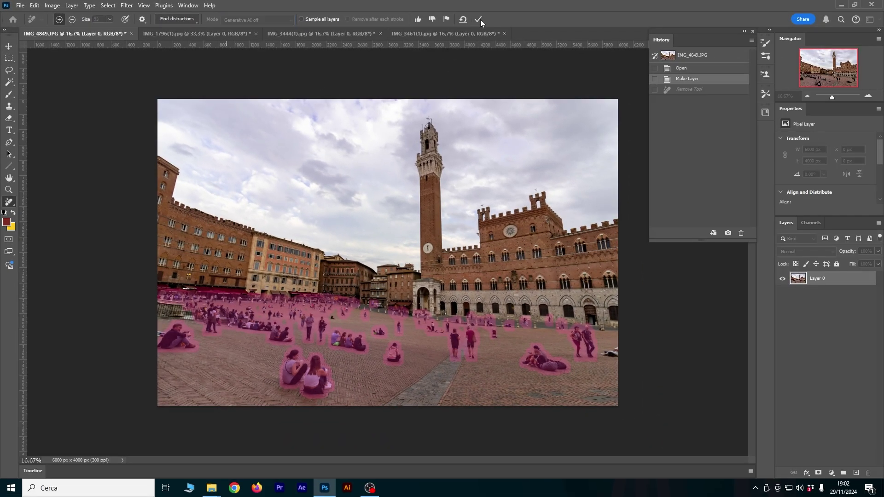
pyautogui.click(478, 19)
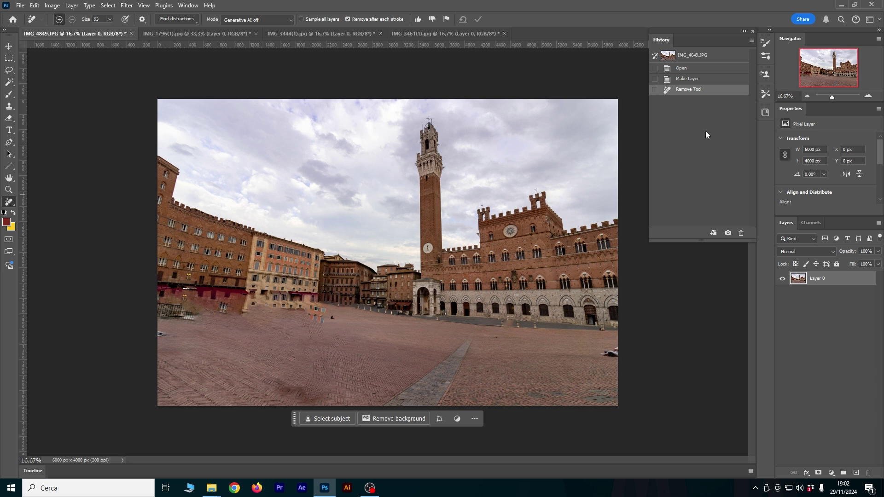
pyautogui.click(679, 82)
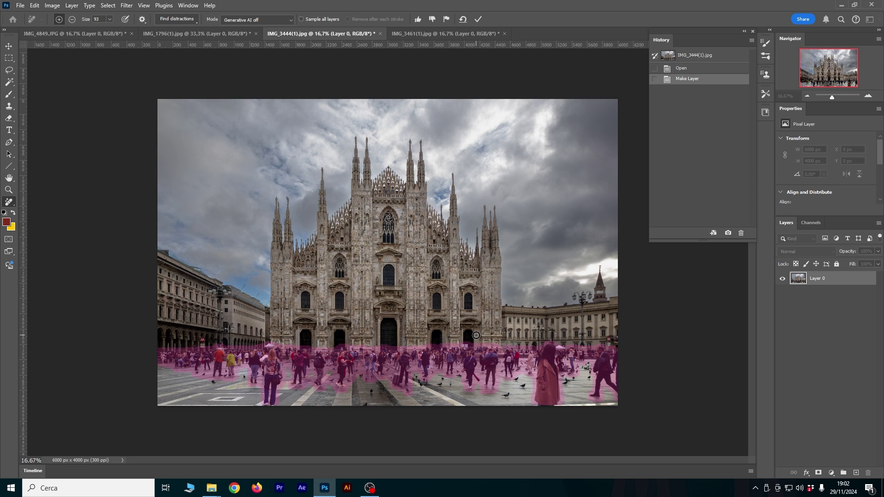
# Clear the Duomo crowd with Mode back on Auto (May use generative AI), then undo to view it.
pyautogui.click(479, 19)
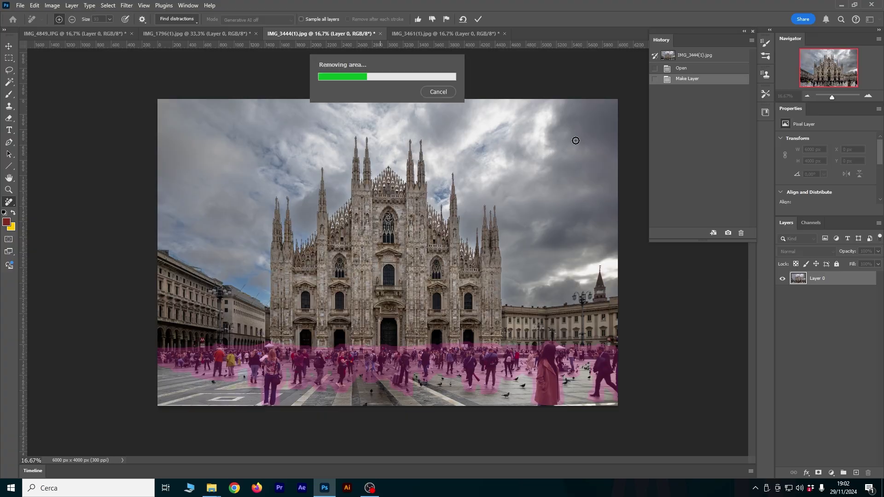
pyautogui.click(244, 19)
pyautogui.click(601, 66)
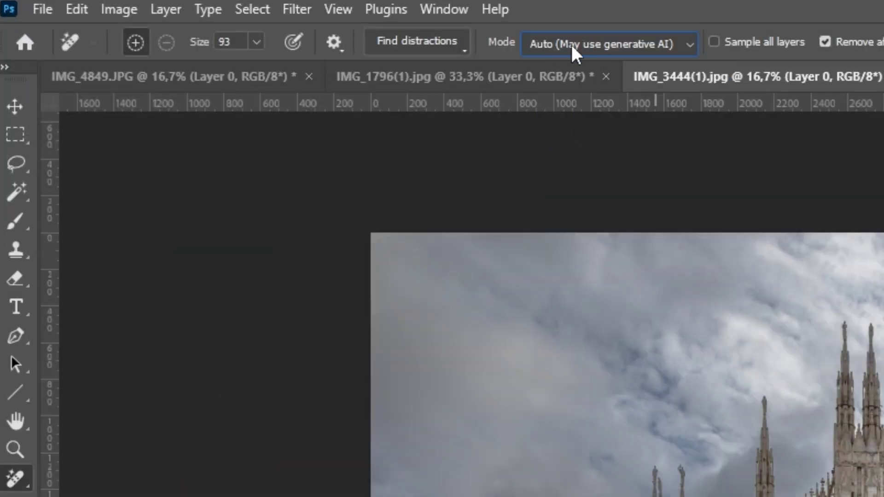
pyautogui.click(417, 41)
pyautogui.click(391, 173)
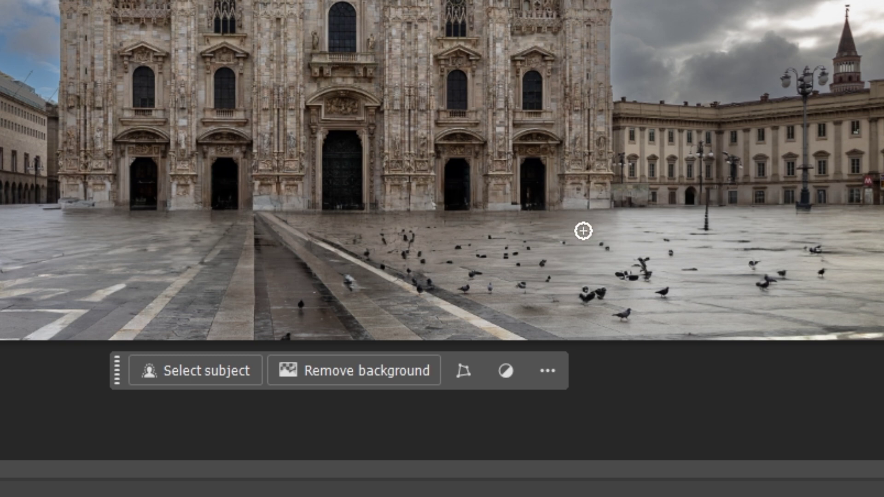
pyautogui.hotkey('ctrl', 'z')
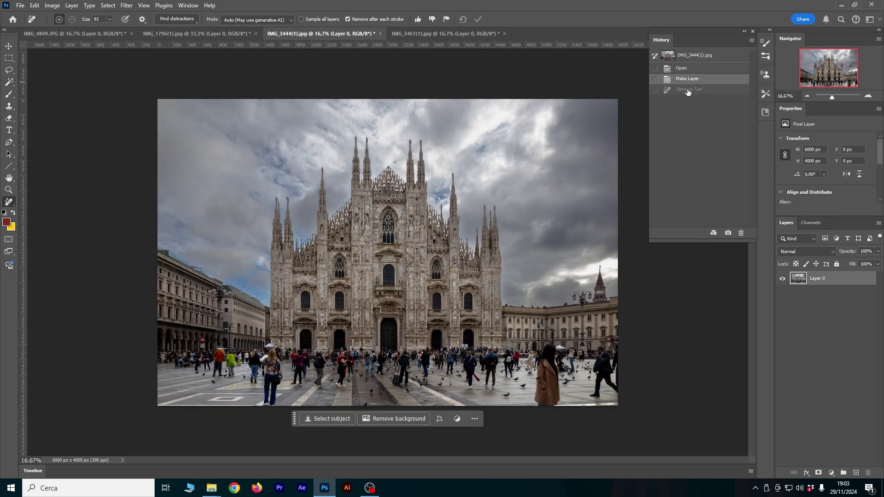
# Toggle the Milan Duomo photo between original and crowd-free History states, ending with only pigeons.
pyautogui.click(687, 90)
pyautogui.click(690, 82)
pyautogui.click(690, 91)
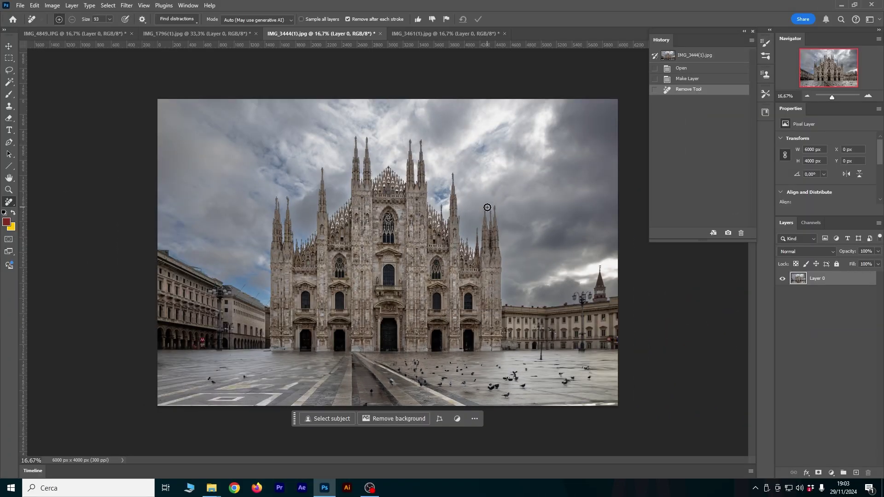
pyautogui.click(683, 68)
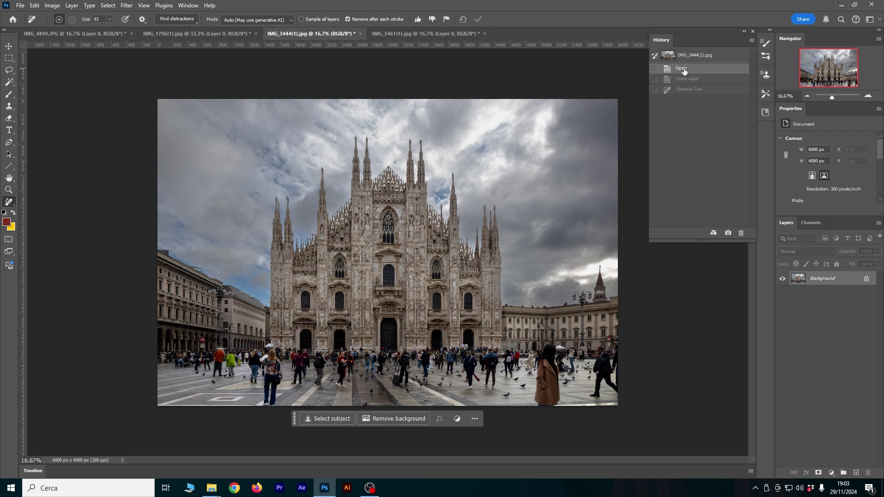
pyautogui.click(689, 89)
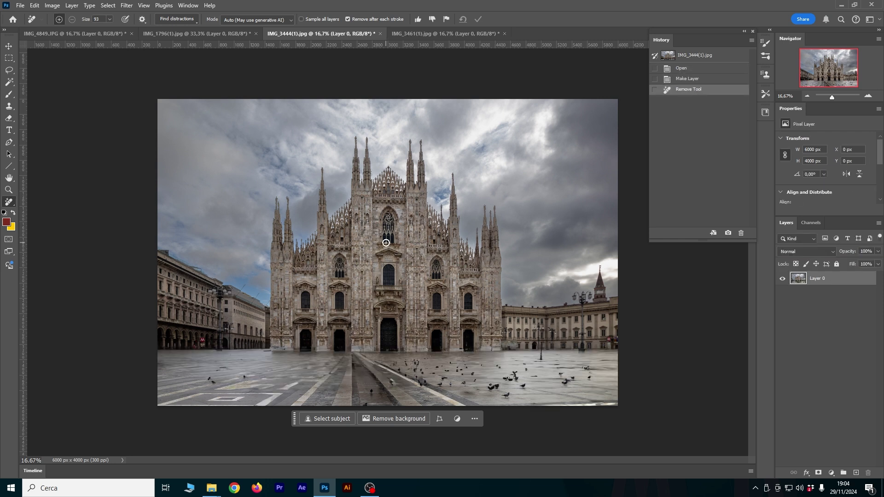